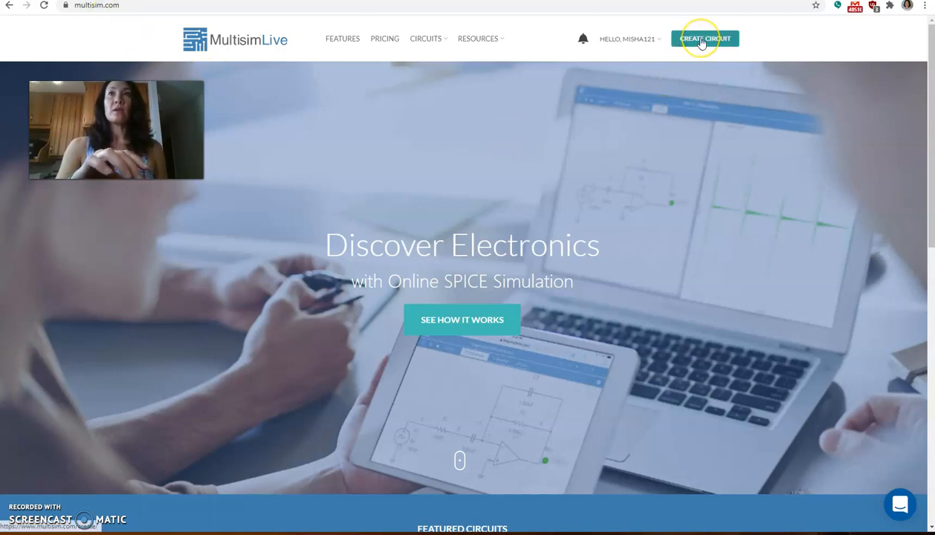
Step: Create a new blank circuit schematic
{"action": "left_click", "coordinate": [701, 41]}
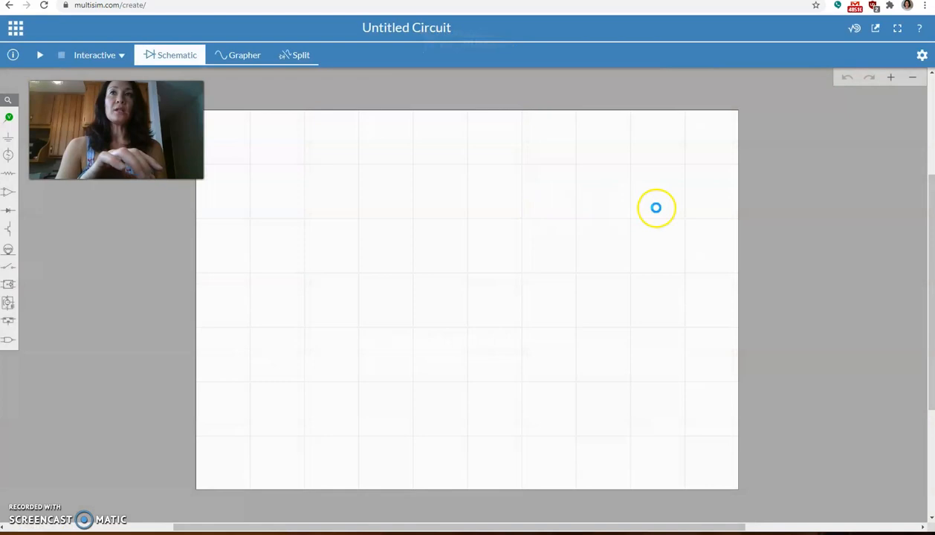
{"action": "left_click", "coordinate": [892, 78]}
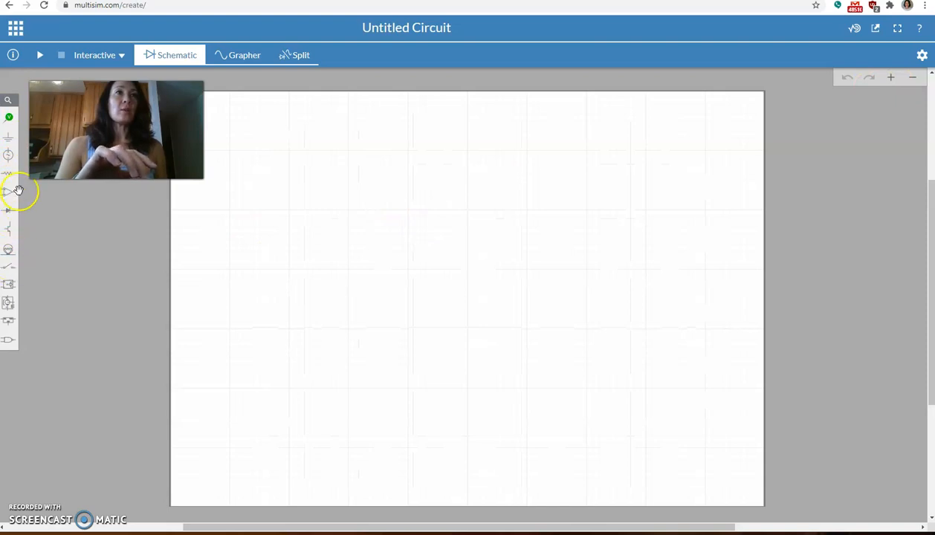
{"action": "left_click", "coordinate": [31, 290]}
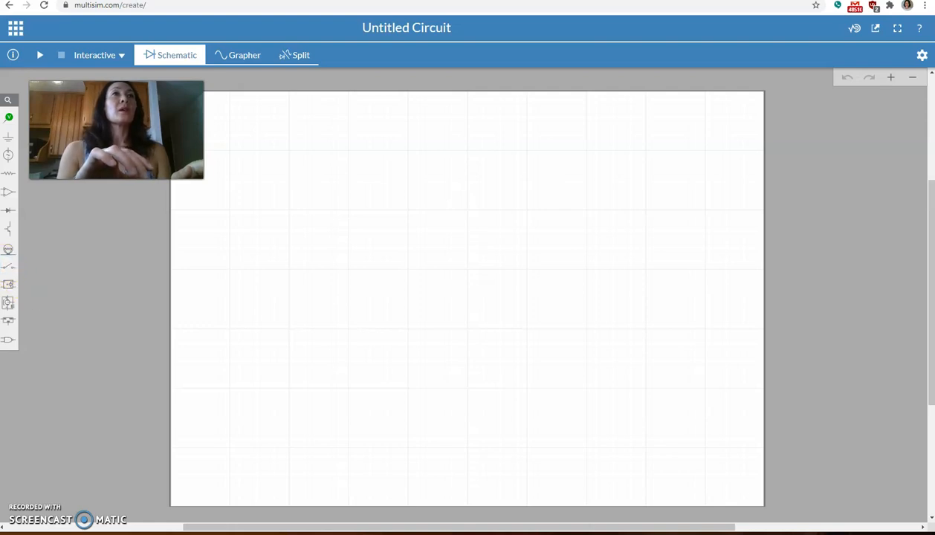
Step: Place a DC voltage source on the left part of the schematic sheet
{"action": "left_click", "coordinate": [10, 156]}
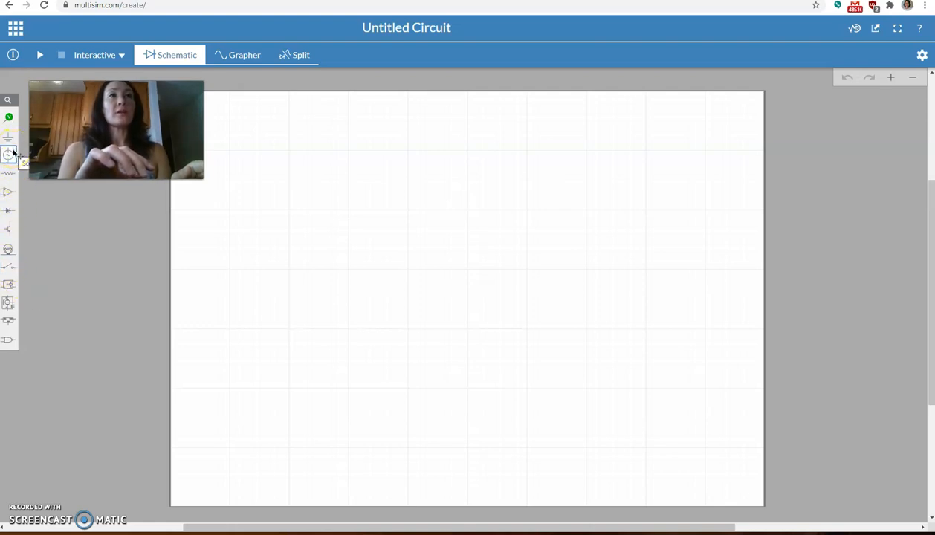
{"action": "left_click", "coordinate": [11, 155]}
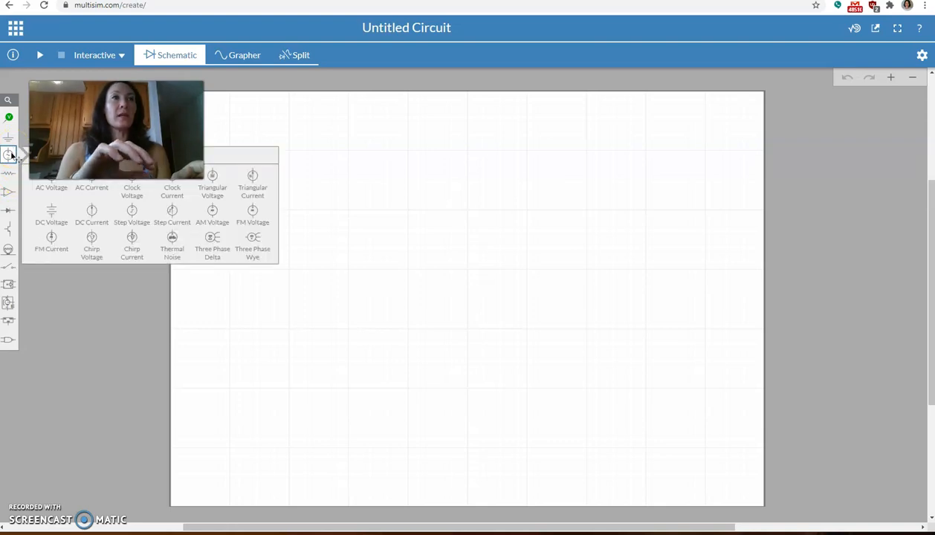
{"action": "left_click", "coordinate": [51, 210]}
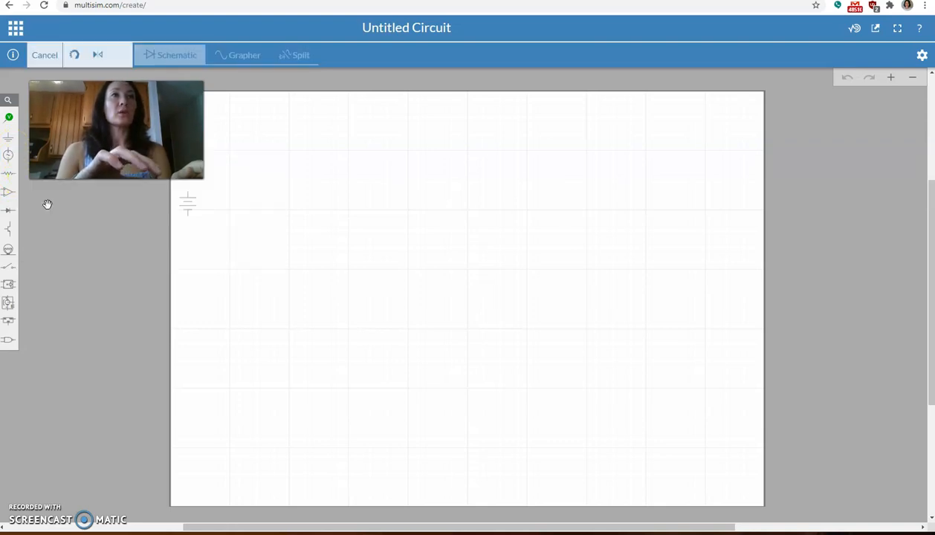
{"action": "left_click", "coordinate": [290, 273]}
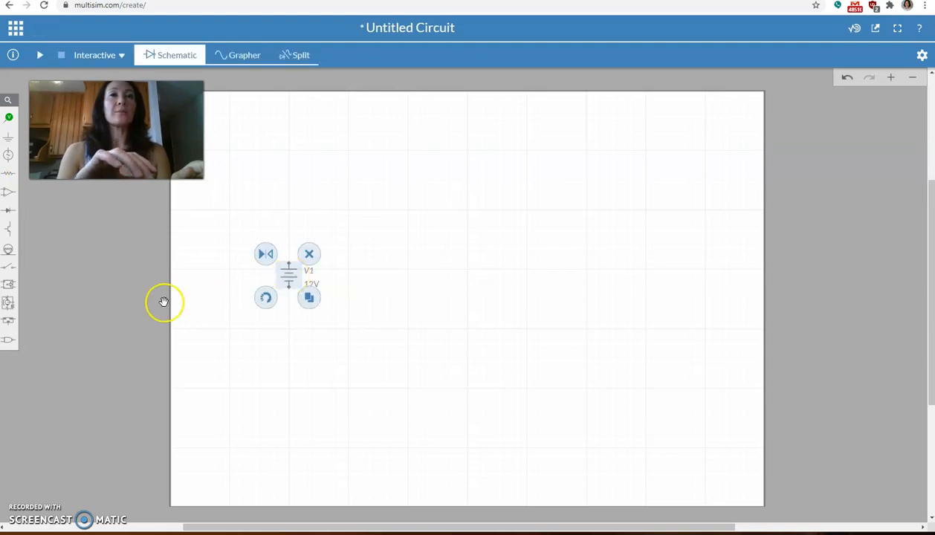
{"action": "left_click", "coordinate": [227, 313]}
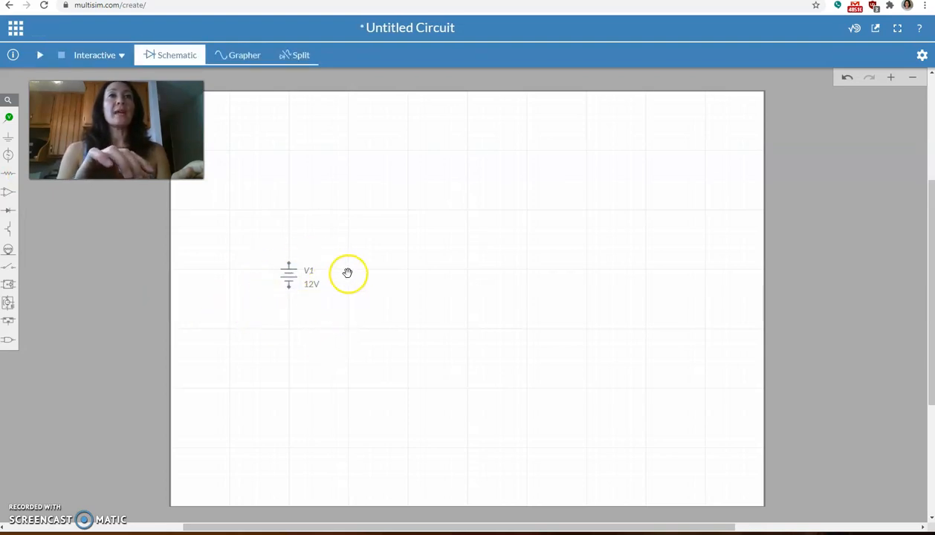
Step: Open the voltage setting of the DC source V1
{"action": "left_click", "coordinate": [310, 287]}
{"action": "left_click", "coordinate": [310, 300]}
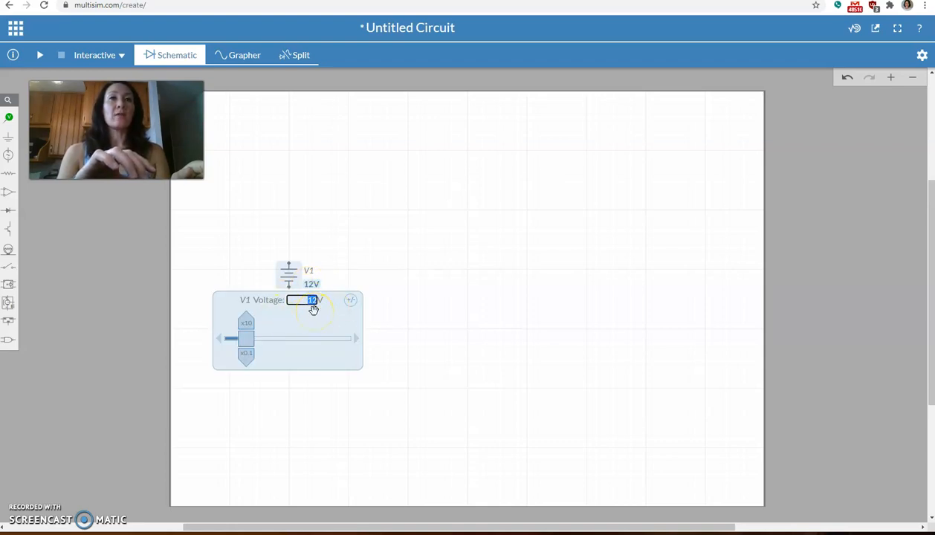
{"action": "left_click", "coordinate": [348, 266]}
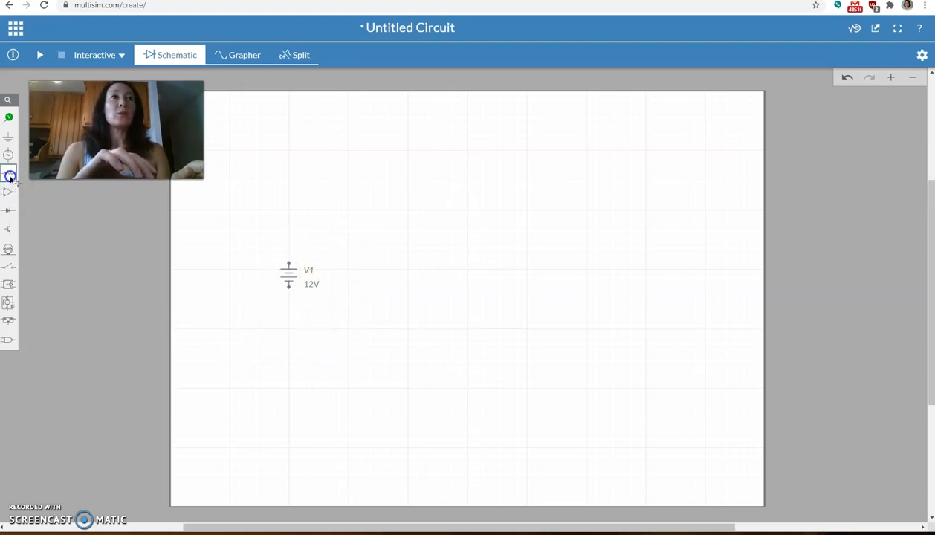
Step: Place a resistor on the sheet to the right of the DC voltage source
{"action": "left_click", "coordinate": [10, 175]}
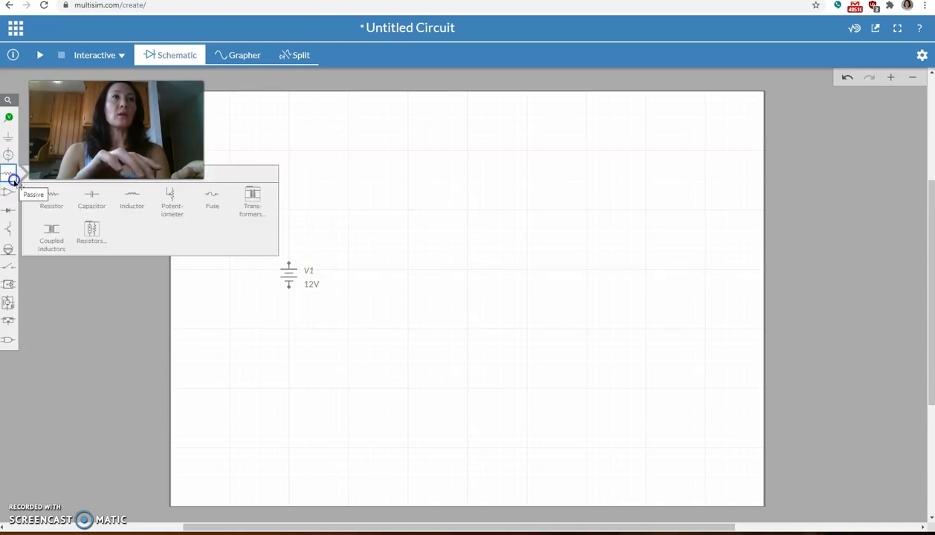
{"action": "left_click", "coordinate": [50, 197]}
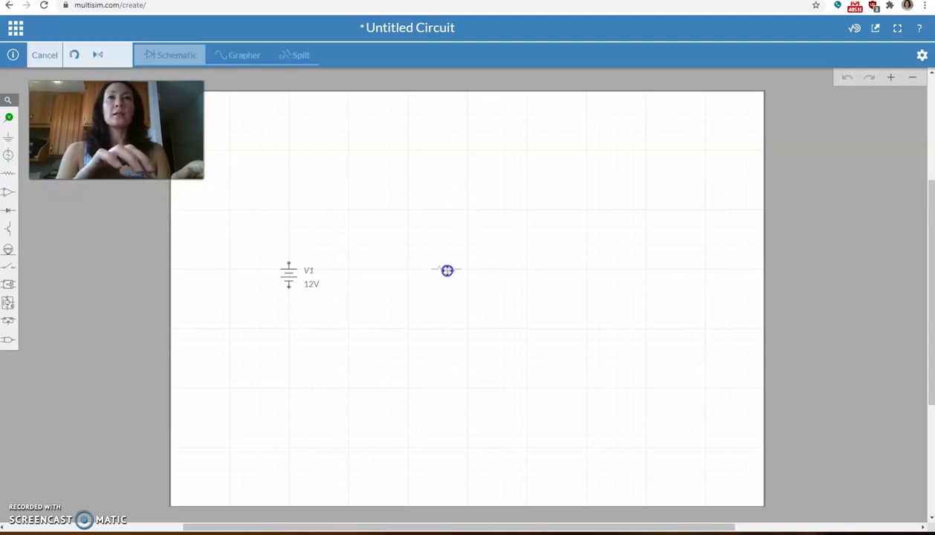
{"action": "left_click", "coordinate": [447, 271]}
{"action": "left_click", "coordinate": [444, 321]}
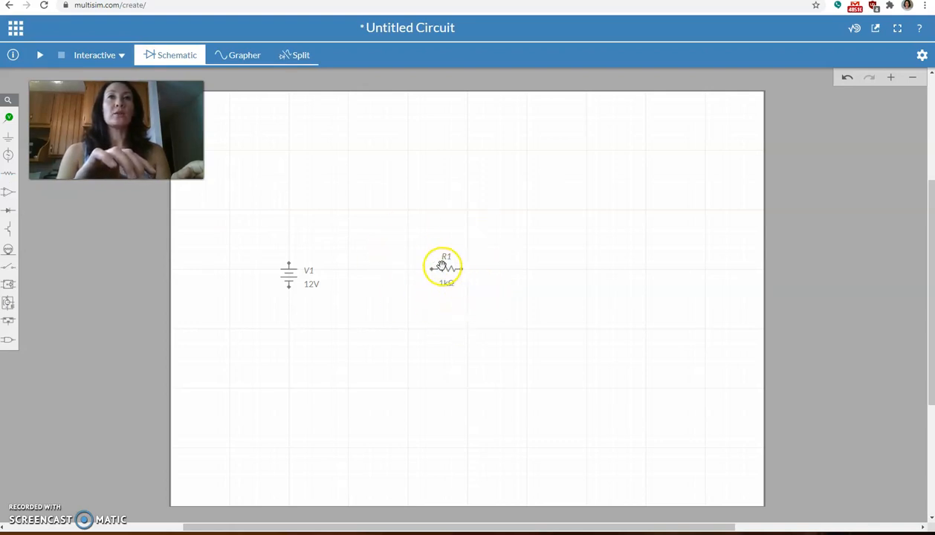
Step: Rotate the resistor to a vertical orientation and align it beside the voltage source
{"action": "left_click", "coordinate": [443, 268]}
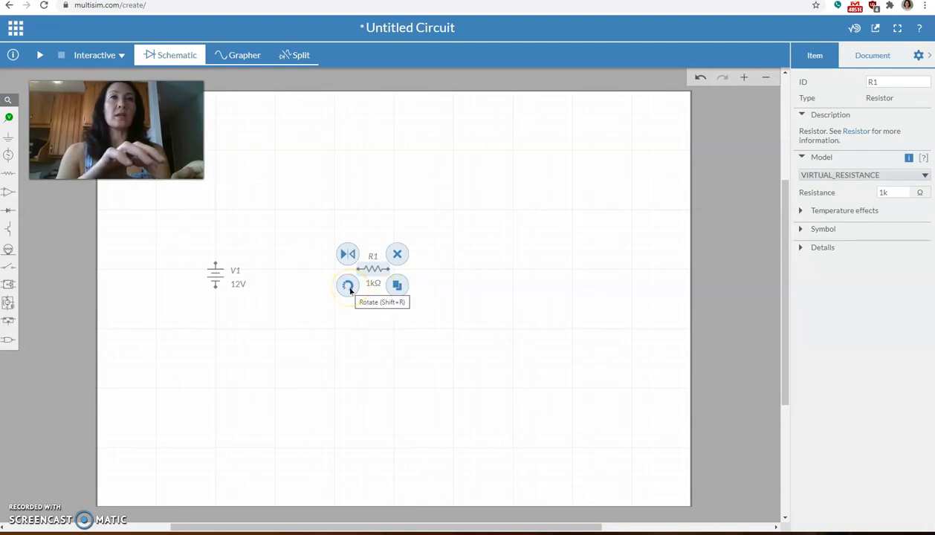
{"action": "left_click", "coordinate": [349, 288]}
{"action": "left_click_drag", "start_coordinate": [377, 271], "coordinate": [377, 279]}
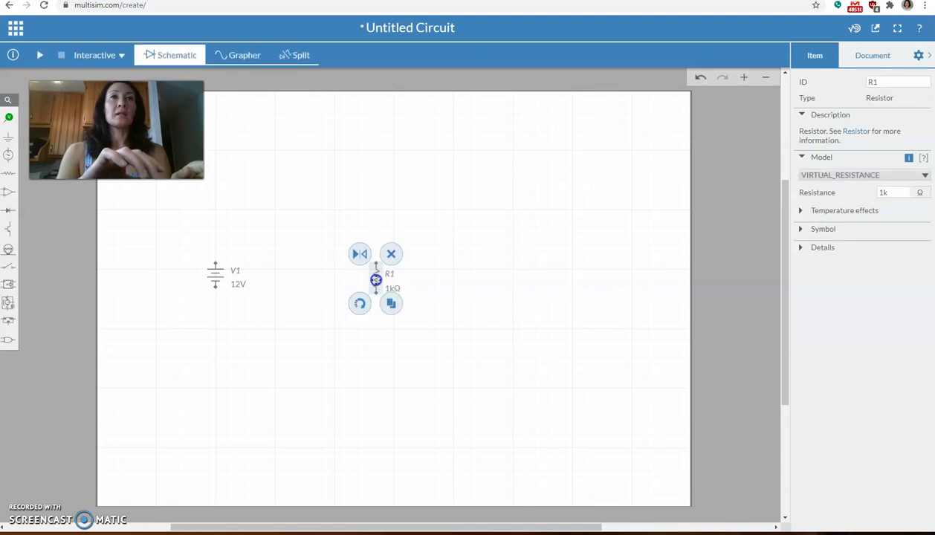
{"action": "left_click", "coordinate": [355, 332]}
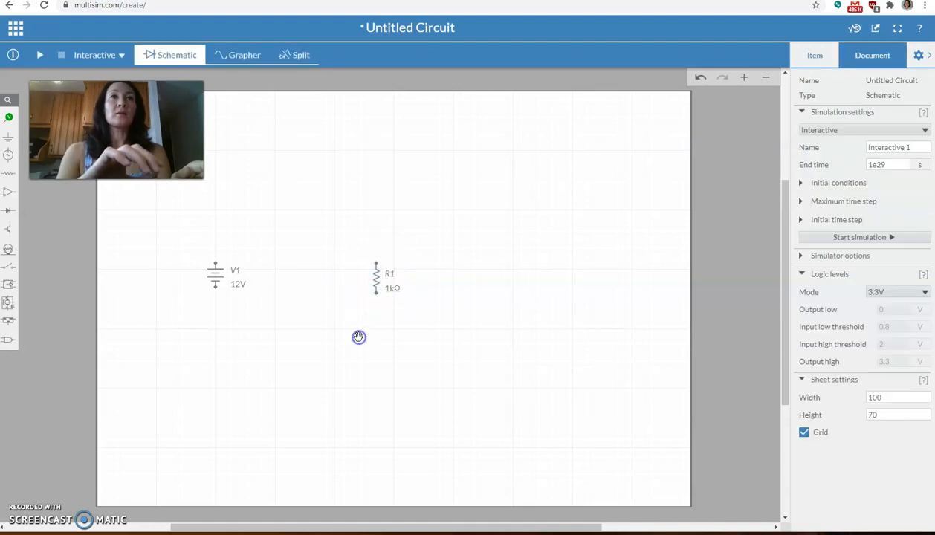
{"action": "left_click", "coordinate": [918, 55]}
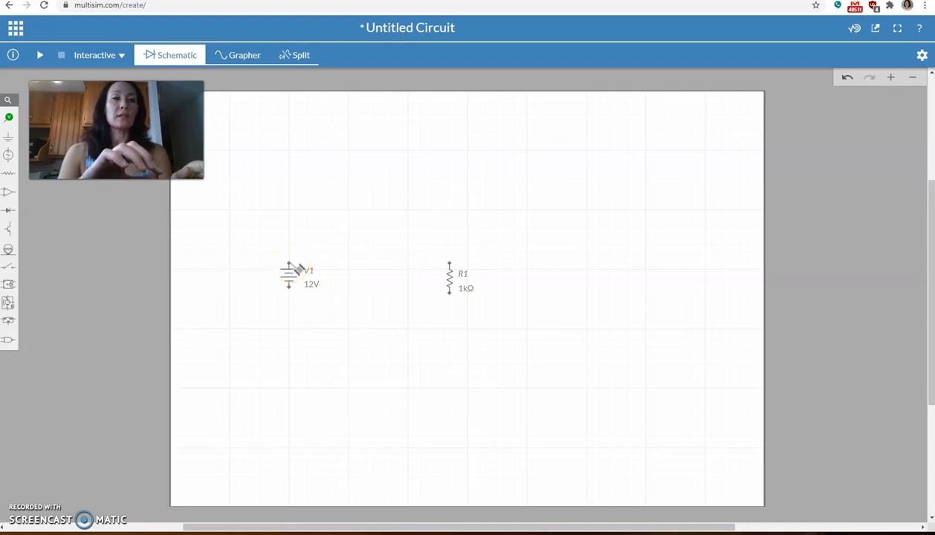
Step: Wire the source's positive terminal to the resistor's upper terminal and raise the horizontal wire segment above both components
{"action": "mouse_move", "coordinate": [290, 264]}
{"action": "left_mouse_down"}
{"action": "mouse_move", "coordinate": [315, 224]}
{"action": "mouse_move", "coordinate": [447, 232]}
{"action": "mouse_move", "coordinate": [454, 266]}
{"action": "left_mouse_up"}
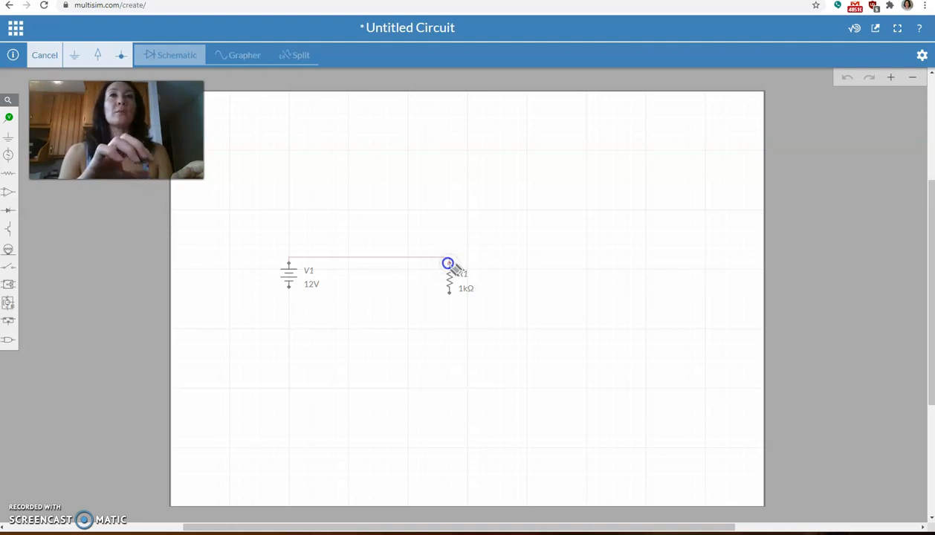
{"action": "left_click_drag", "start_coordinate": [448, 264], "coordinate": [449, 261]}
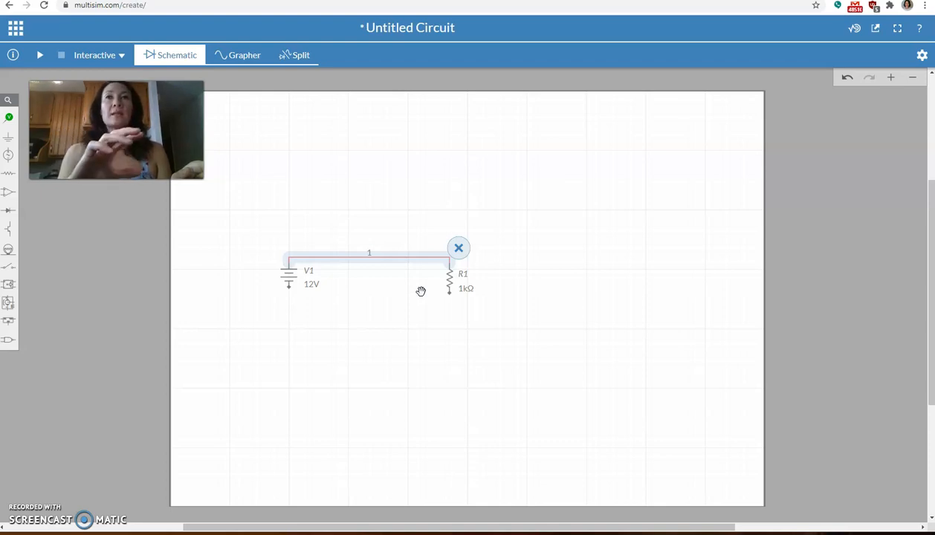
{"action": "left_click", "coordinate": [411, 265]}
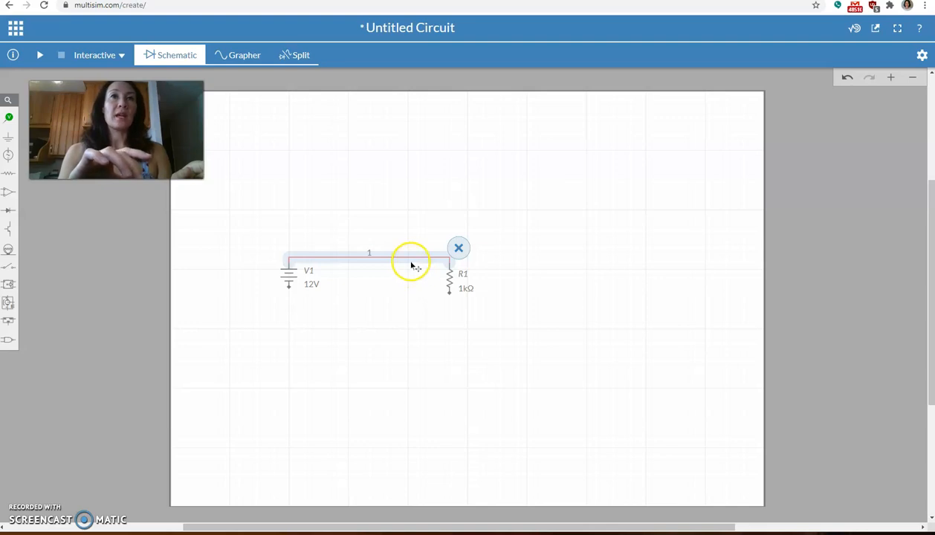
{"action": "left_click_drag", "start_coordinate": [414, 261], "coordinate": [411, 242]}
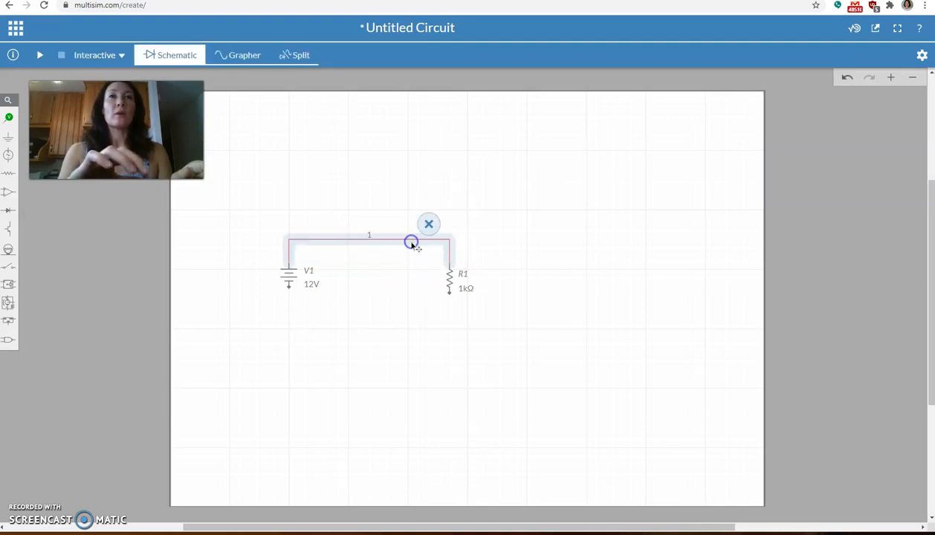
Step: Wire the source's negative terminal to the resistor's lower terminal, routing the wire below both components
{"action": "left_click", "coordinate": [288, 298]}
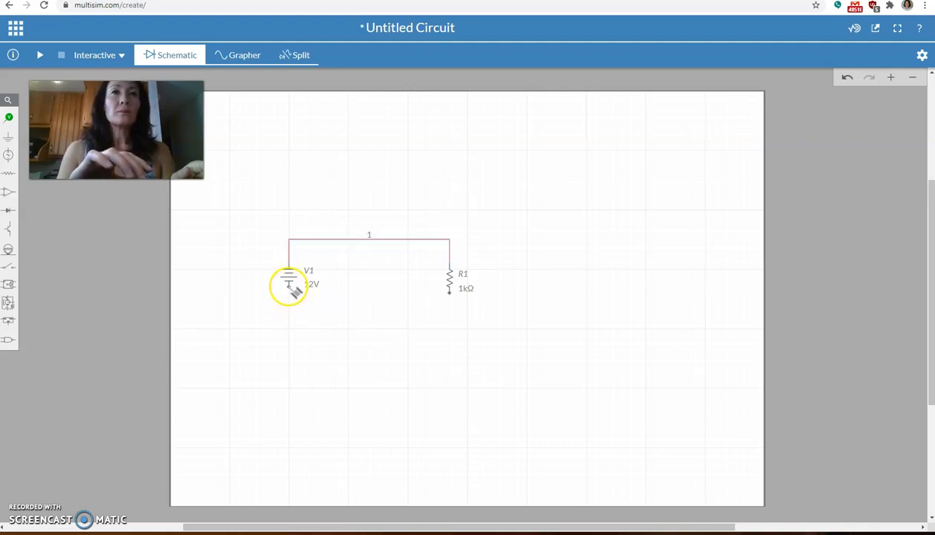
{"action": "left_click_drag", "start_coordinate": [292, 288], "coordinate": [403, 315]}
{"action": "left_click", "coordinate": [400, 329]}
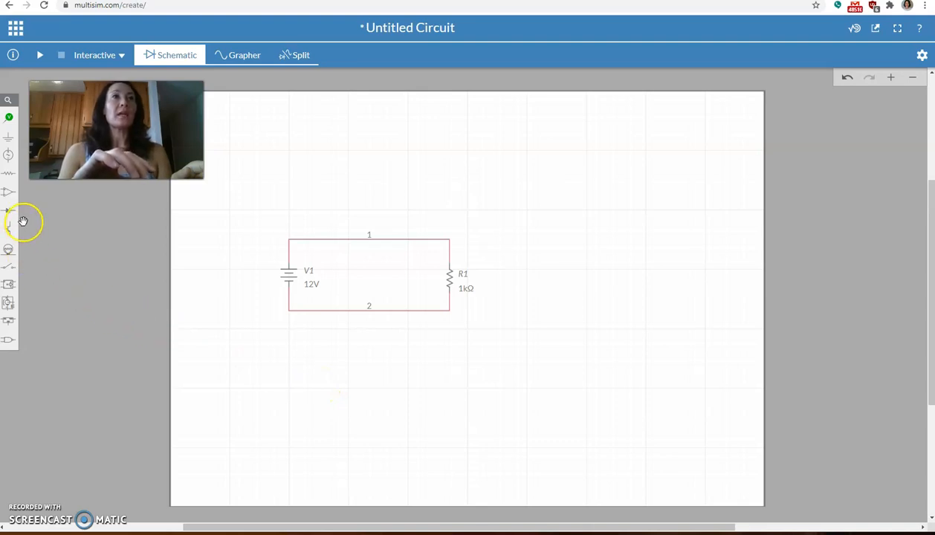
Step: Attach a ground connector to the lower wire between the source and the resistor
{"action": "left_click", "coordinate": [9, 137]}
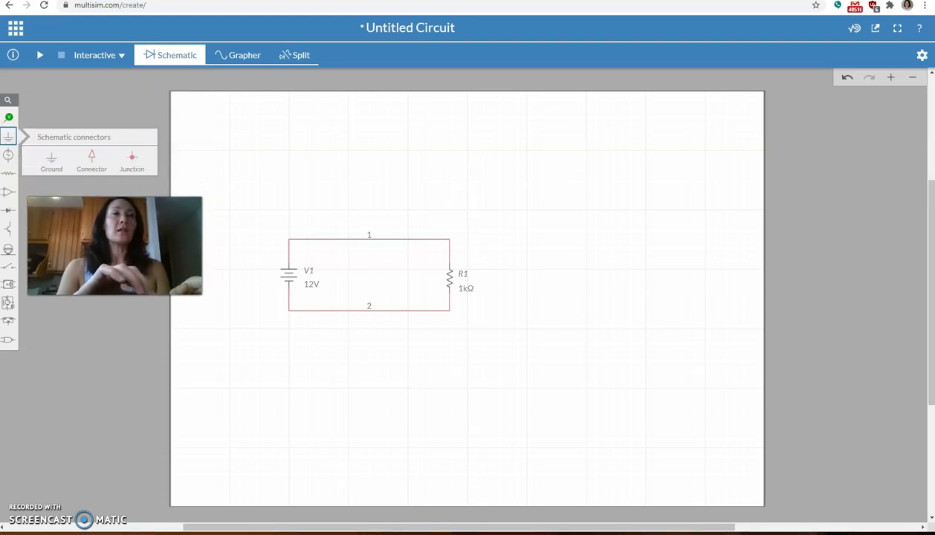
{"action": "left_click", "coordinate": [54, 167]}
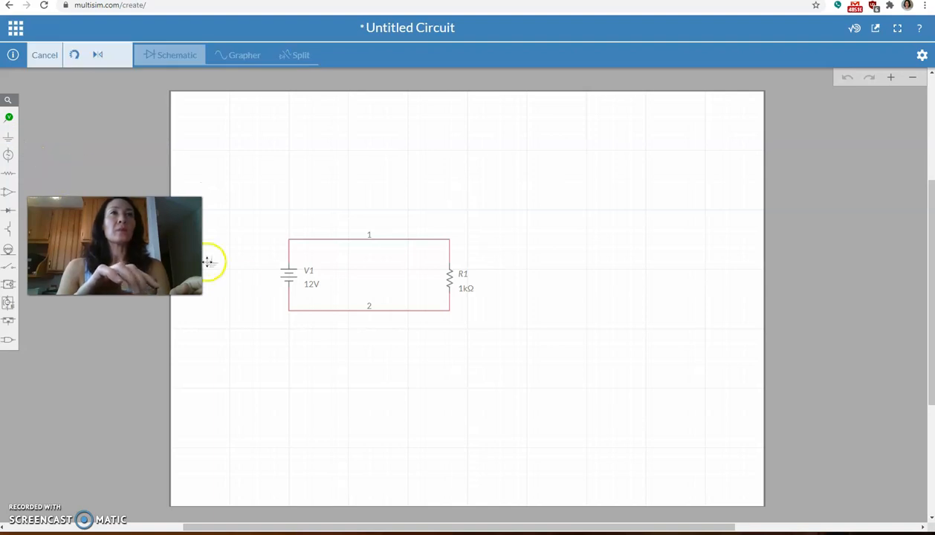
{"action": "left_click", "coordinate": [331, 316]}
{"action": "left_click", "coordinate": [349, 382]}
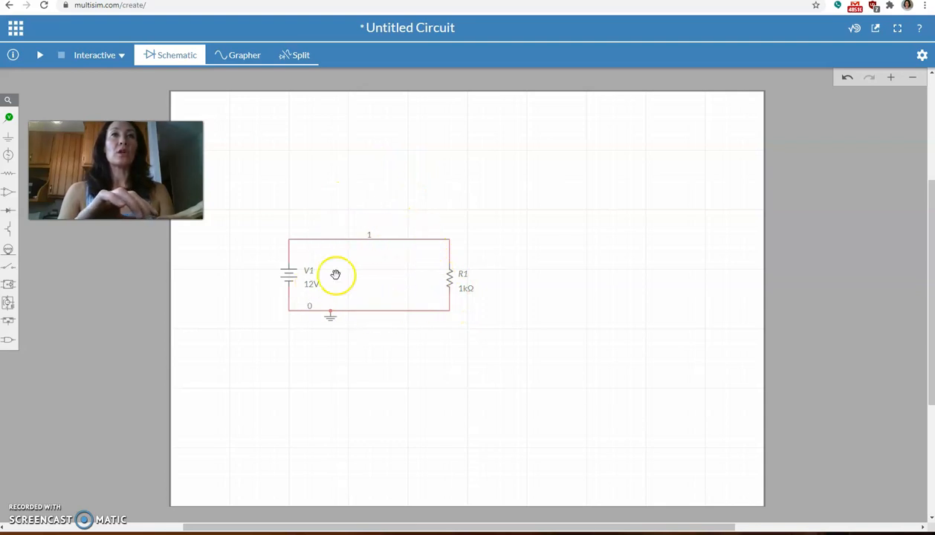
Step: Place a voltage probe at the wire above the resistor and its voltage reference at the wire below the resistor
{"action": "left_click", "coordinate": [9, 118]}
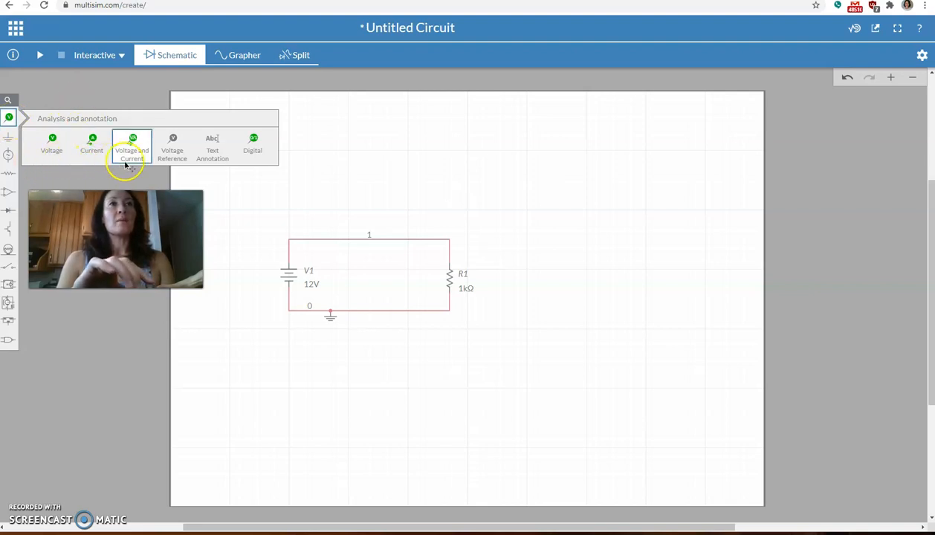
{"action": "left_click", "coordinate": [52, 148]}
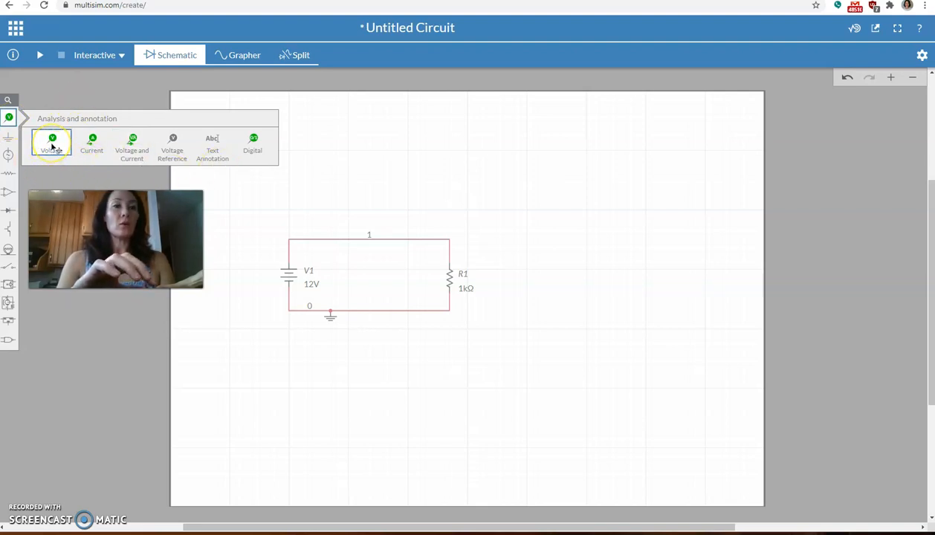
{"action": "left_click", "coordinate": [52, 147]}
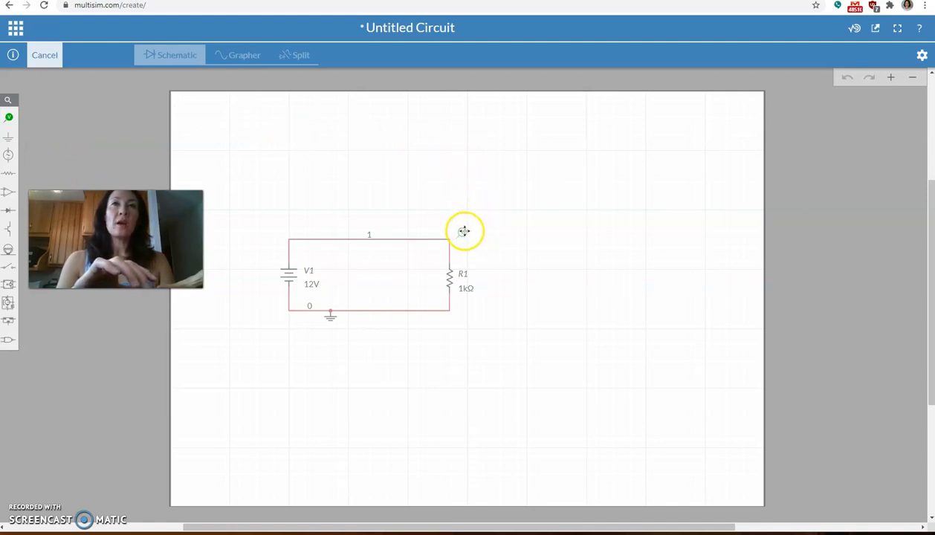
{"action": "left_click", "coordinate": [463, 232]}
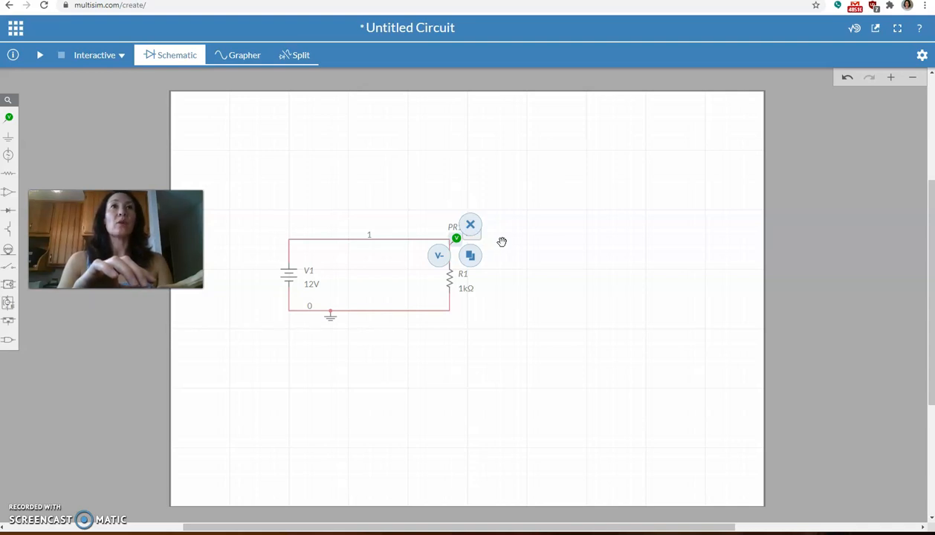
{"action": "left_click", "coordinate": [438, 256]}
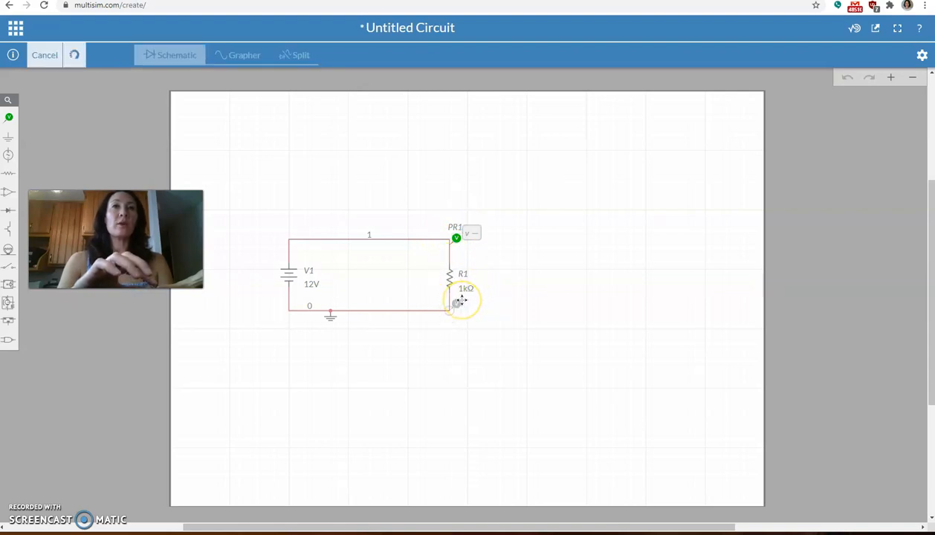
{"action": "left_click", "coordinate": [462, 300]}
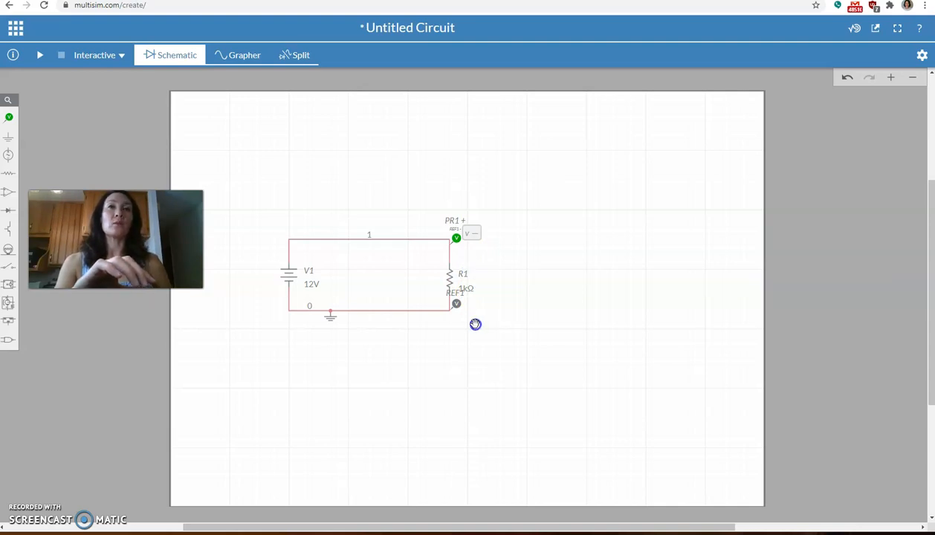
{"action": "left_click", "coordinate": [424, 329]}
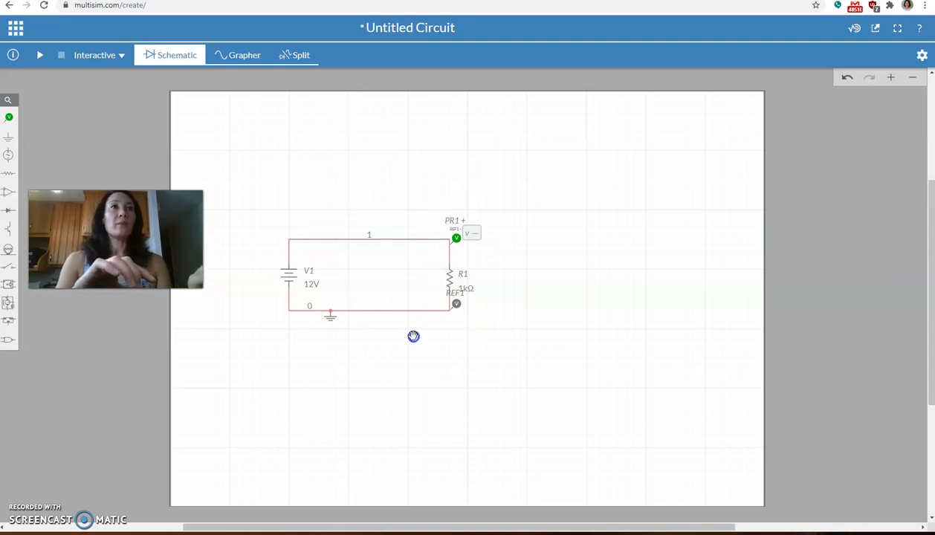
Step: Place a current probe on the upper wire between the source and the resistor
{"action": "left_click", "coordinate": [9, 119]}
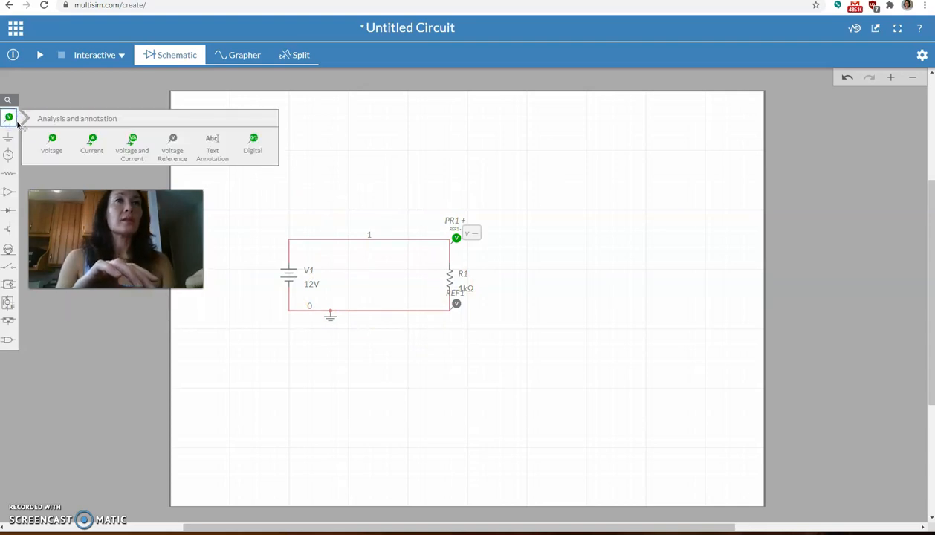
{"action": "left_click", "coordinate": [95, 142]}
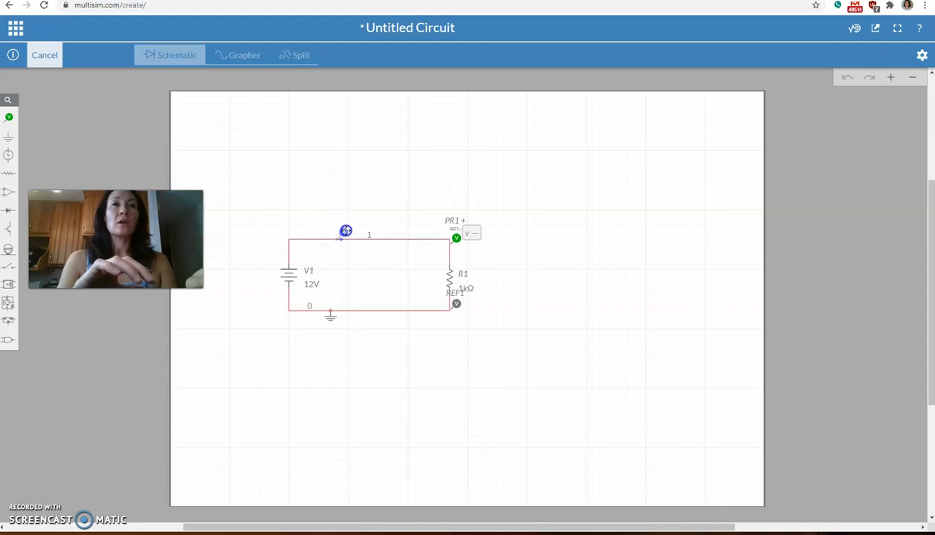
{"action": "left_click", "coordinate": [346, 230]}
{"action": "left_click", "coordinate": [385, 180]}
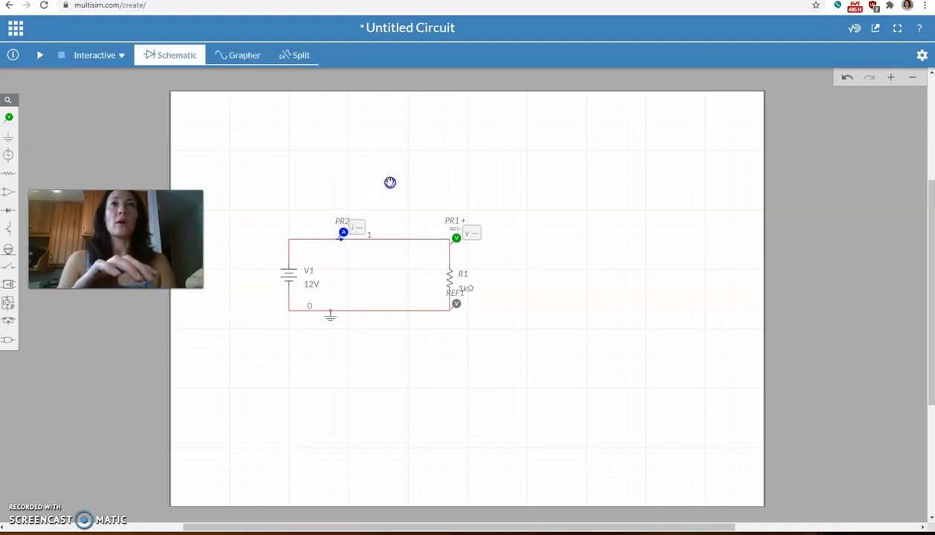
{"action": "left_click", "coordinate": [426, 284]}
{"action": "left_click", "coordinate": [398, 265]}
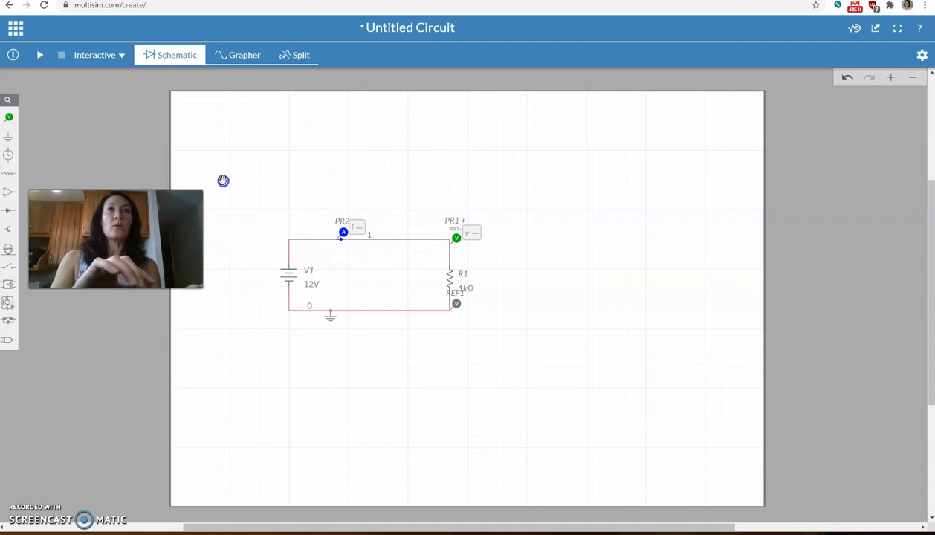
Step: Run the interactive simulation briefly, stop it, and display the probe traces in the grapher
{"action": "left_click", "coordinate": [39, 56]}
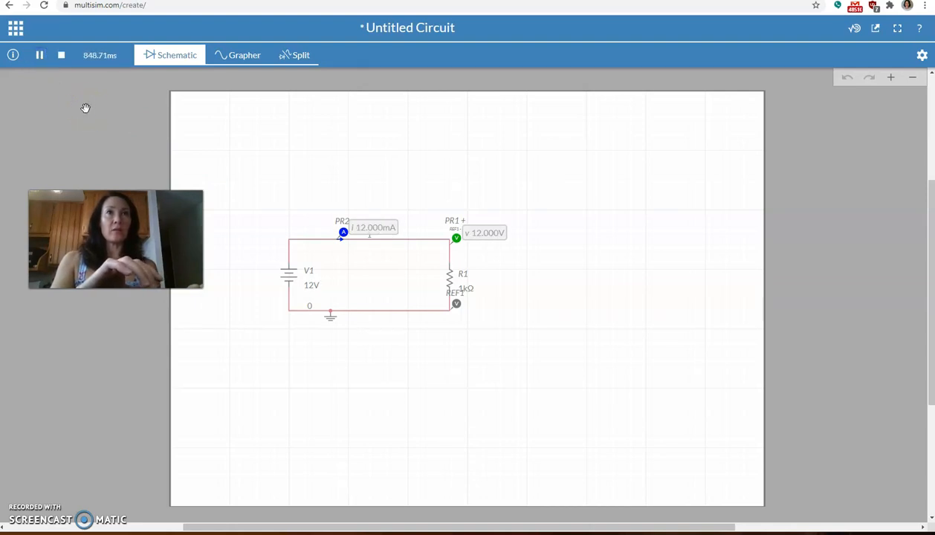
{"action": "left_click", "coordinate": [62, 56]}
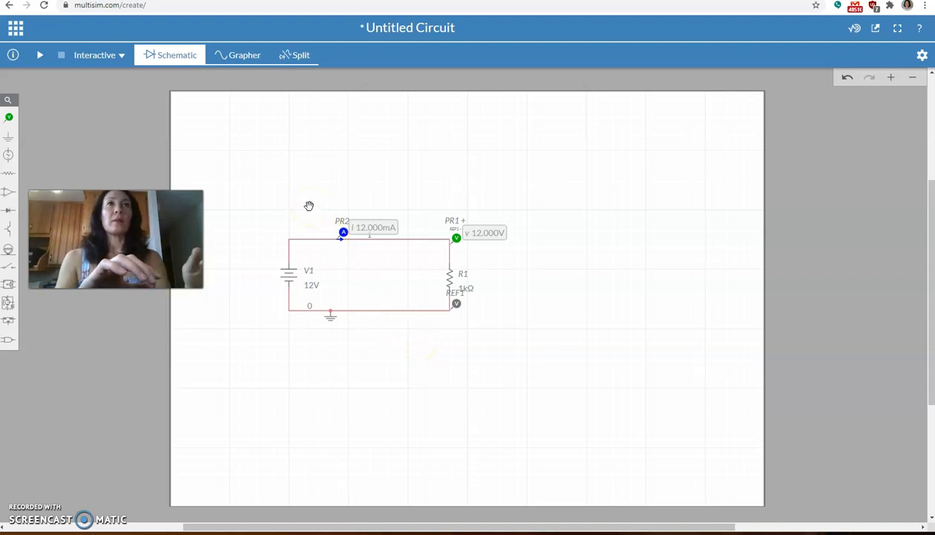
{"action": "left_click", "coordinate": [249, 57]}
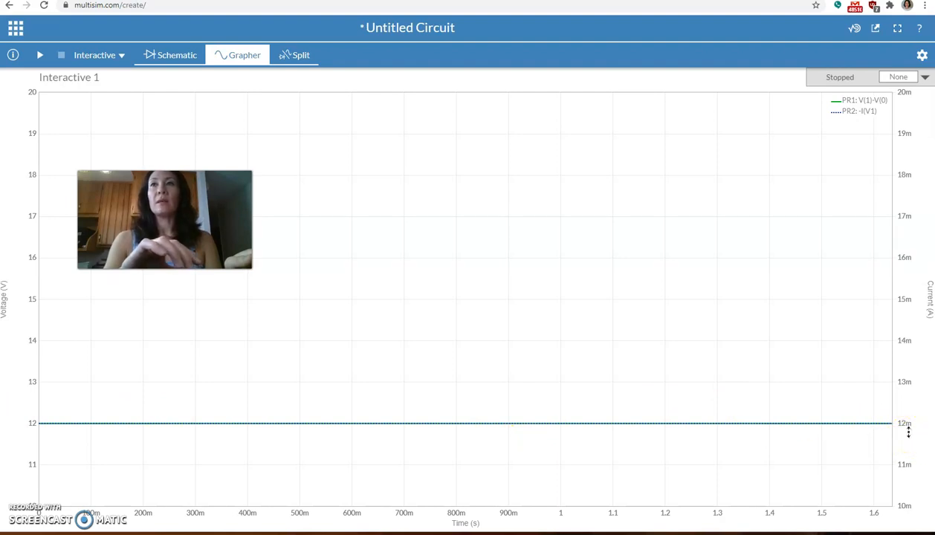
Step: Export the voltage and current graph as a grapher image
{"action": "left_click", "coordinate": [16, 30]}
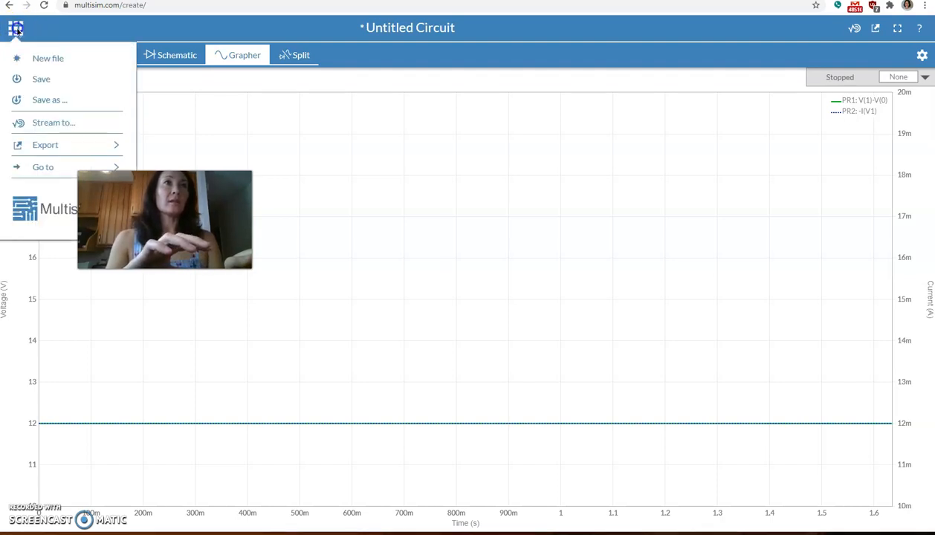
{"action": "left_click", "coordinate": [59, 145]}
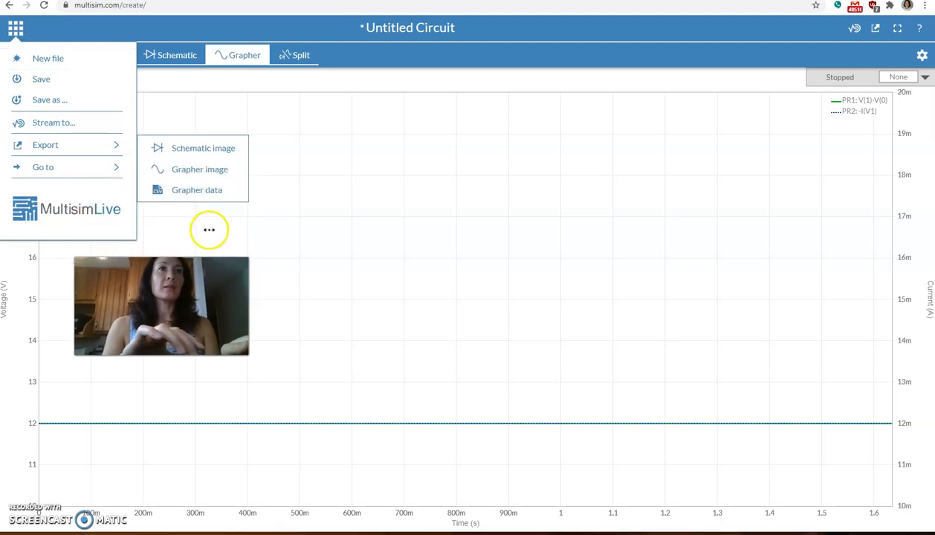
{"action": "left_click", "coordinate": [209, 170]}
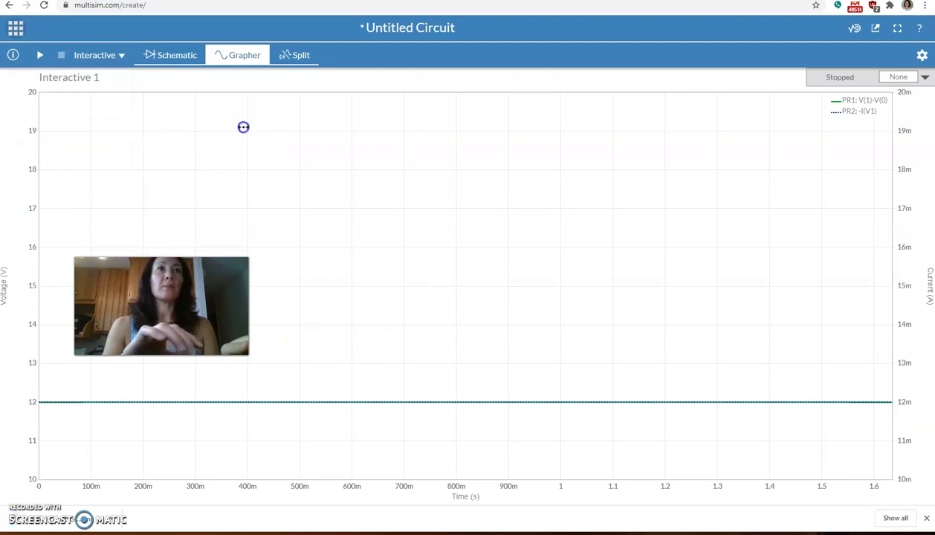
Step: Return to the schematic view and export the circuit as a schematic image
{"action": "left_click", "coordinate": [161, 56]}
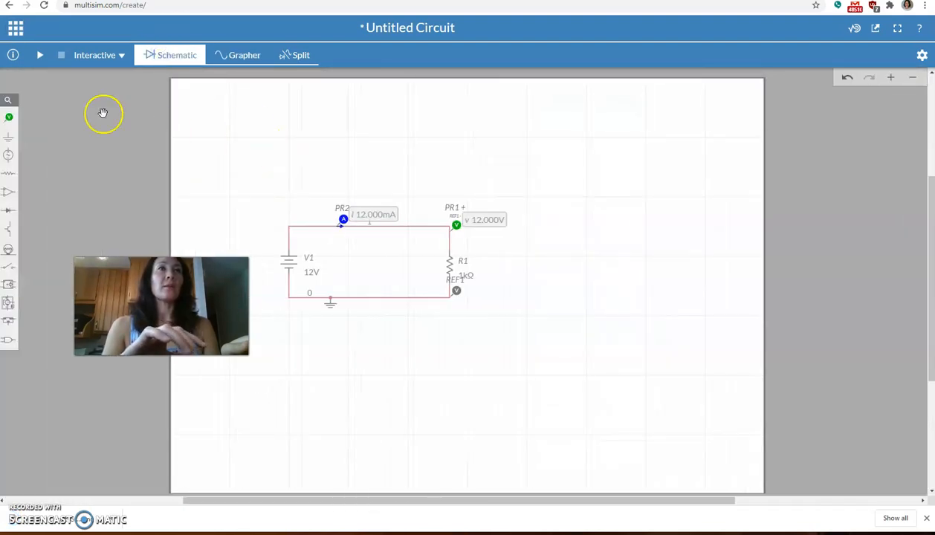
{"action": "left_click", "coordinate": [13, 29]}
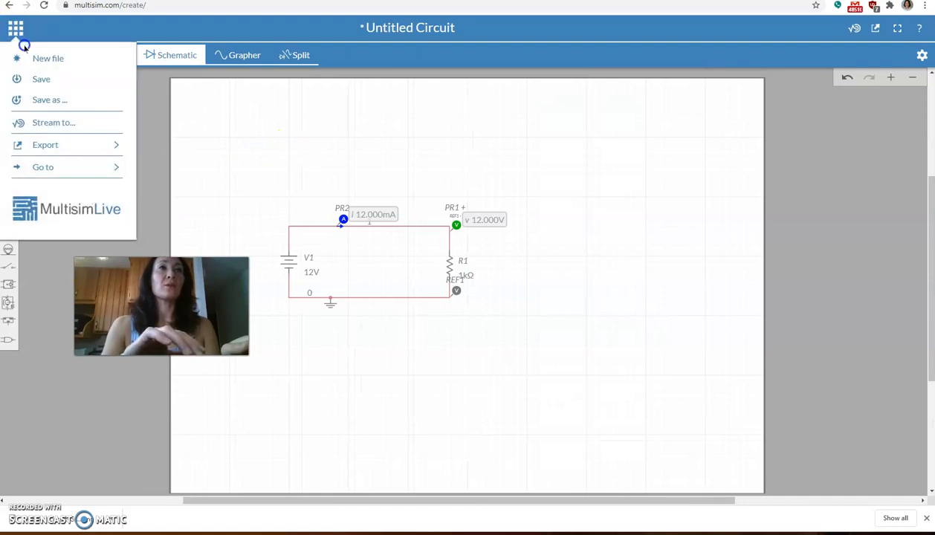
{"action": "left_click", "coordinate": [55, 145]}
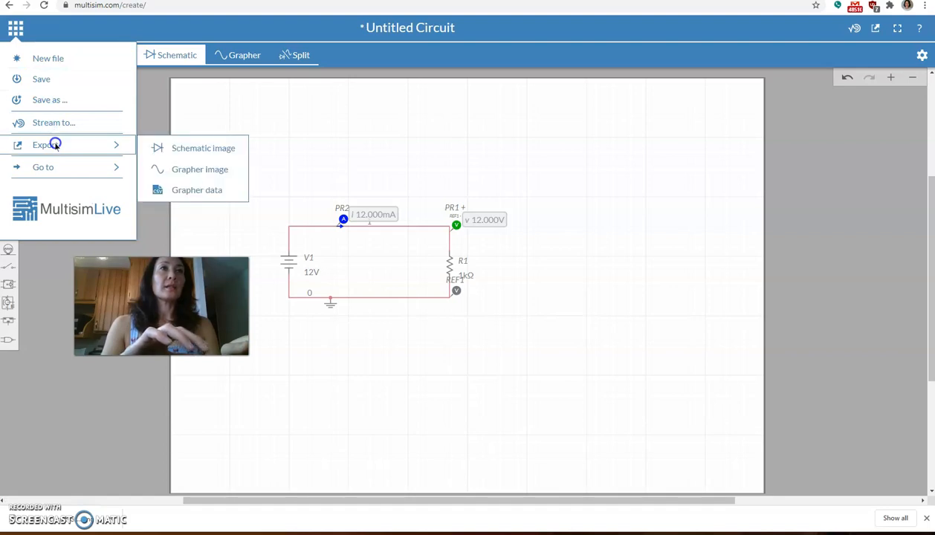
{"action": "left_click", "coordinate": [173, 146]}
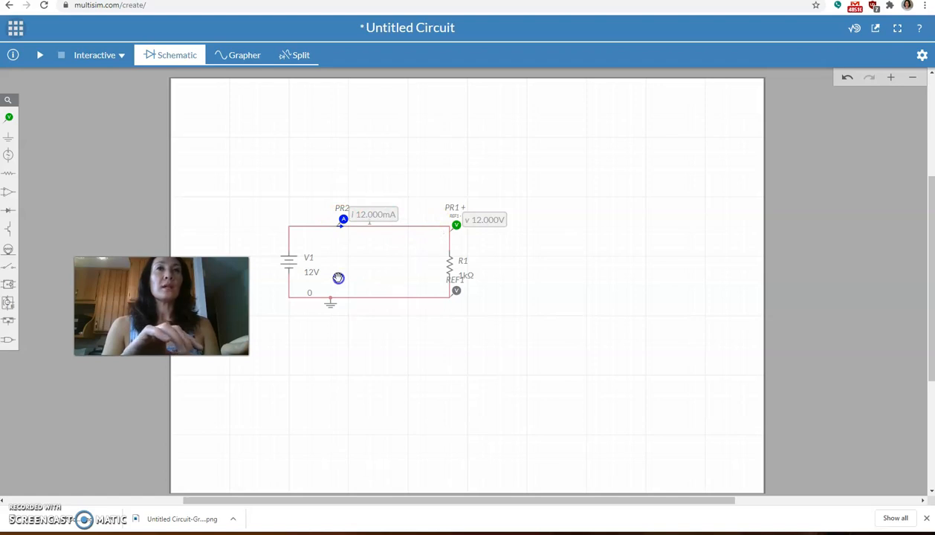
{"action": "left_click", "coordinate": [469, 274]}
{"action": "left_click", "coordinate": [491, 286]}
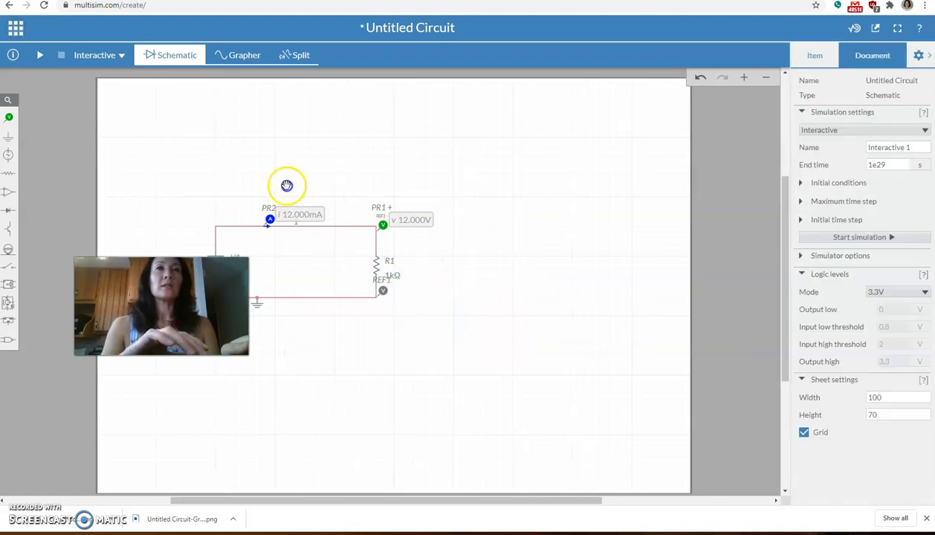